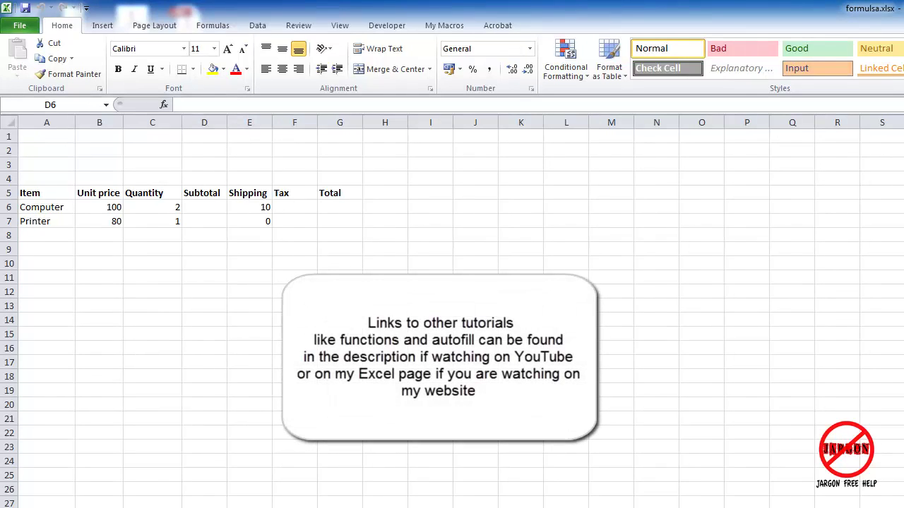
Enter =100*2 in the Computer Subtotal cell D6.
left_click(204, 207)
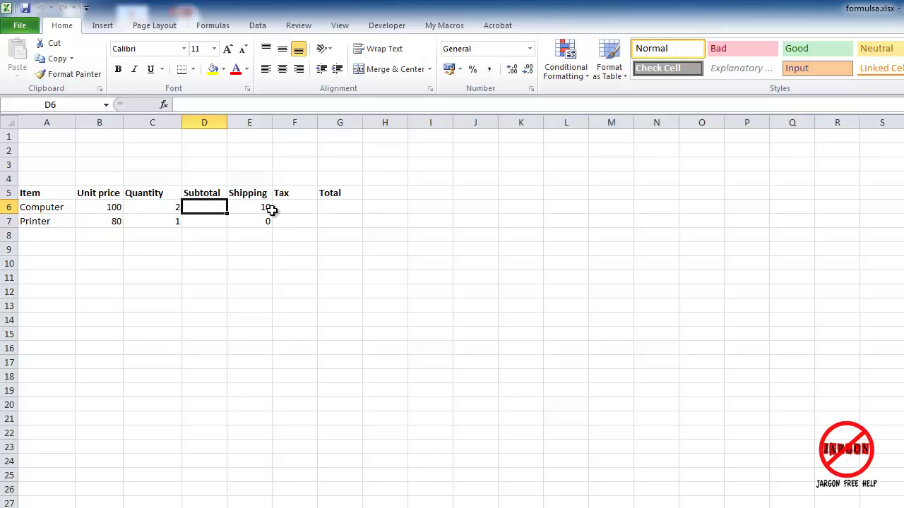
type("=")
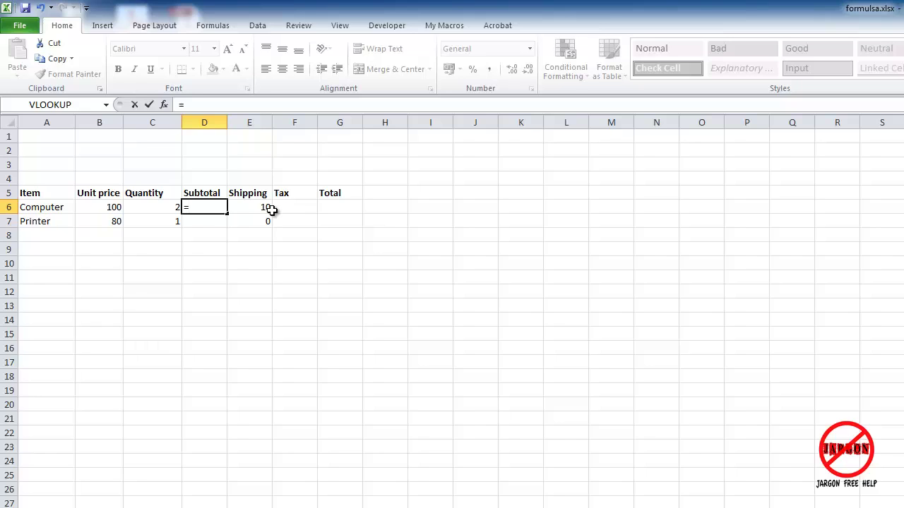
type("100*2")
key("Return")
Change the Computer quantity in C6 to 3 and return to D6.
key("Up")
key("Left")
type("3")
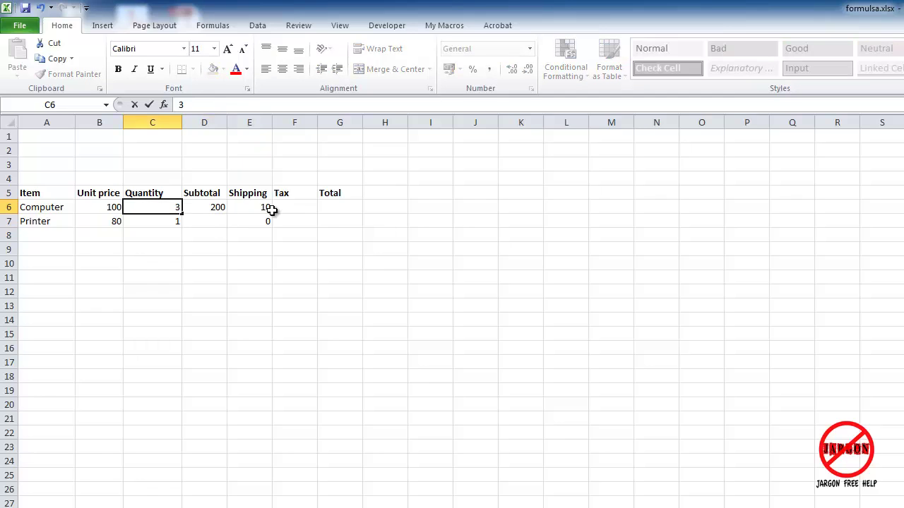
key("Return")
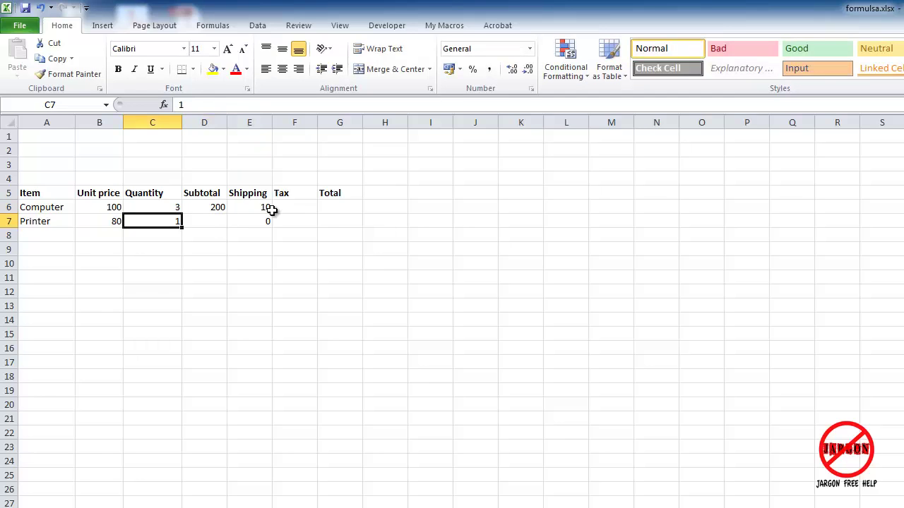
key("Up")
key("Right")
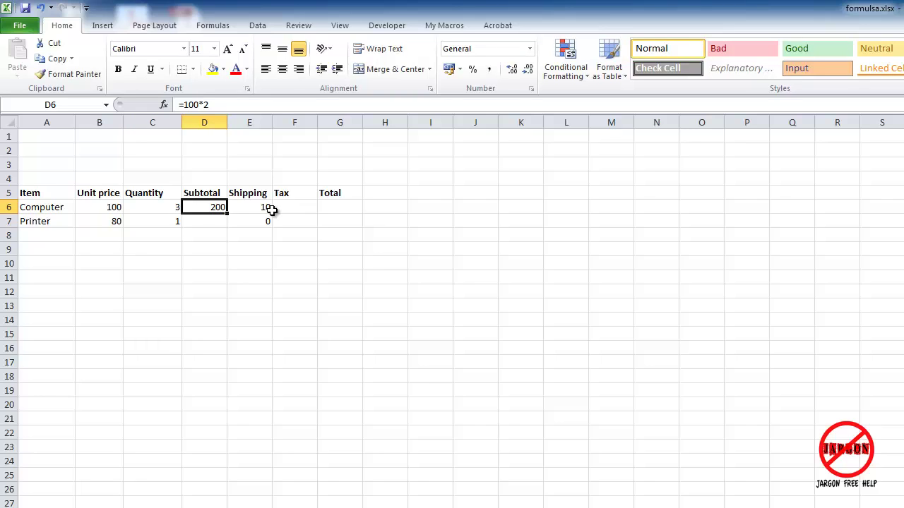
key("Delete")
type("=")
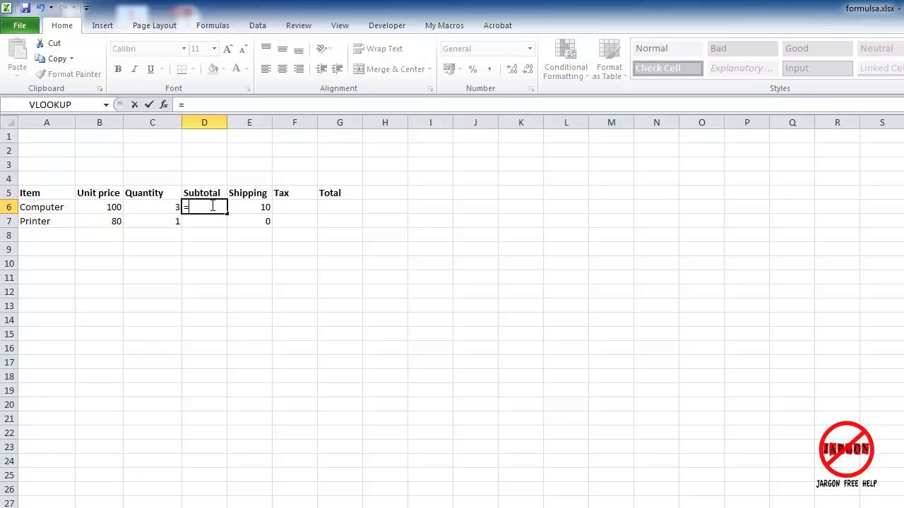
type("b6*c6")
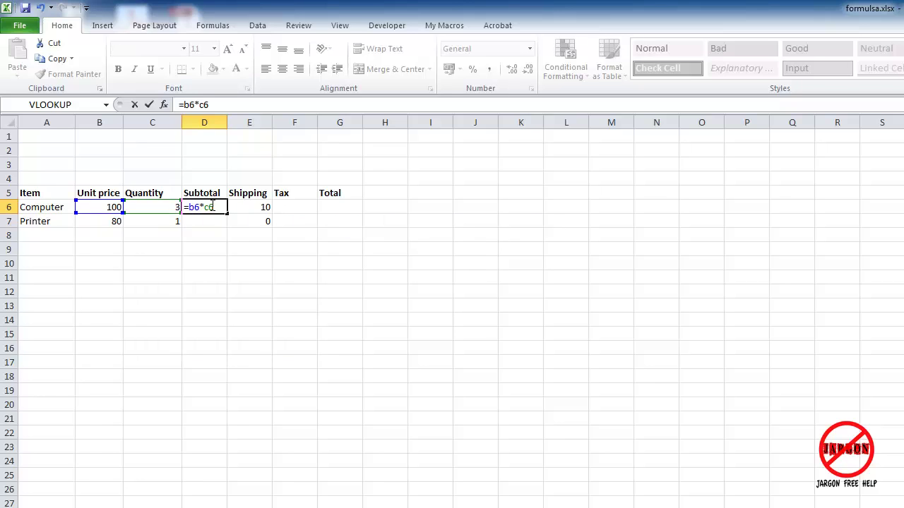
key("Return")
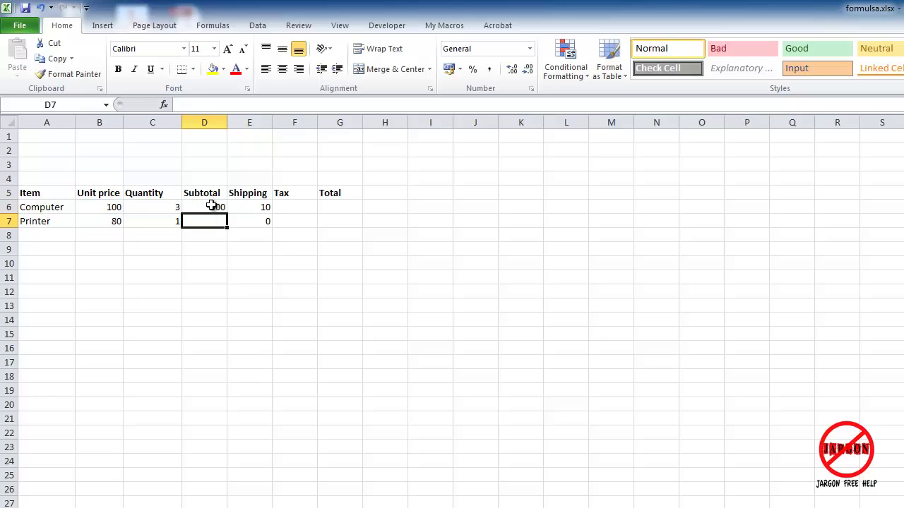
left_click(211, 205)
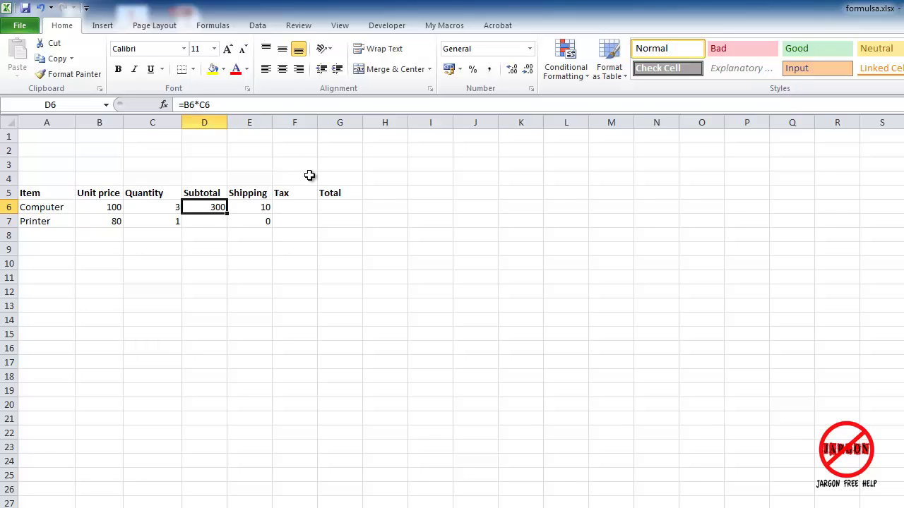
Replace D6's contents with a formula multiplying unit price B6 by quantity C6.
key("Delete")
type("=")
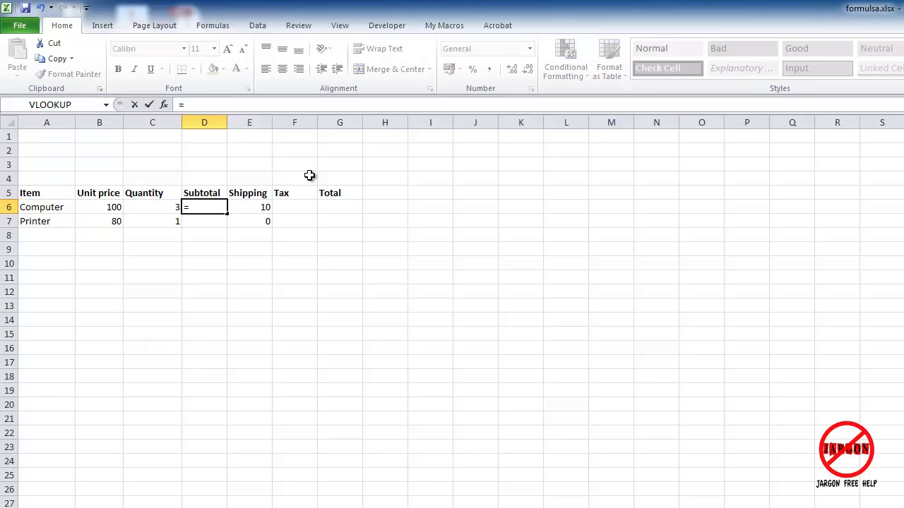
left_click(111, 207)
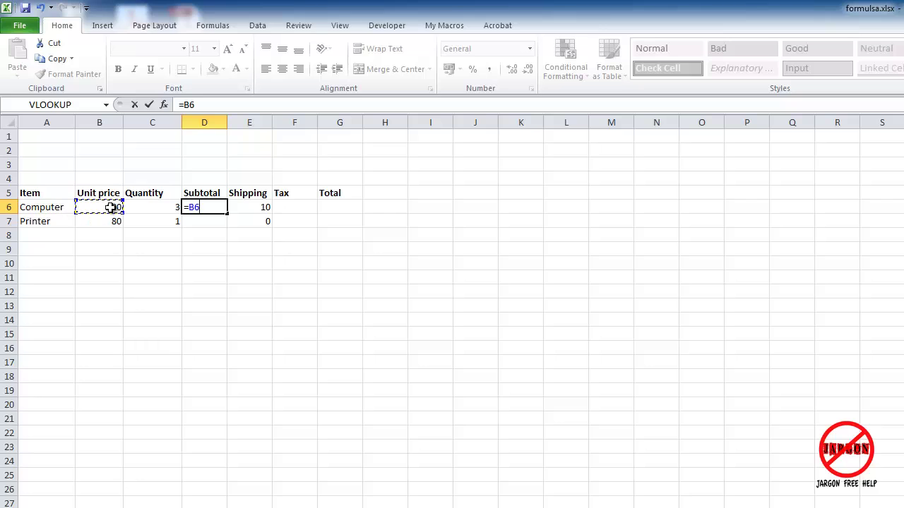
type("*")
key("Left")
key("Return")
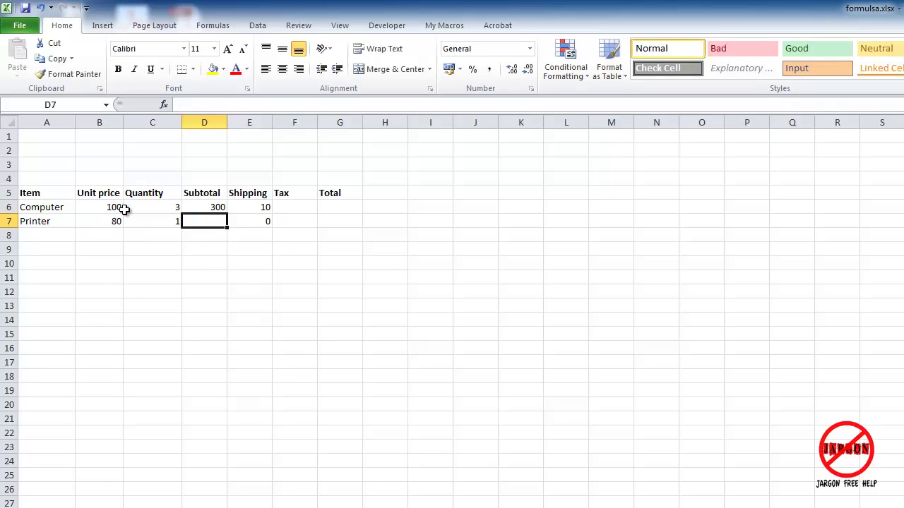
Set the Computer quantity in C6 to 2 so the subtotal recalculates to 200.
left_click_drag(171, 221, 175, 207)
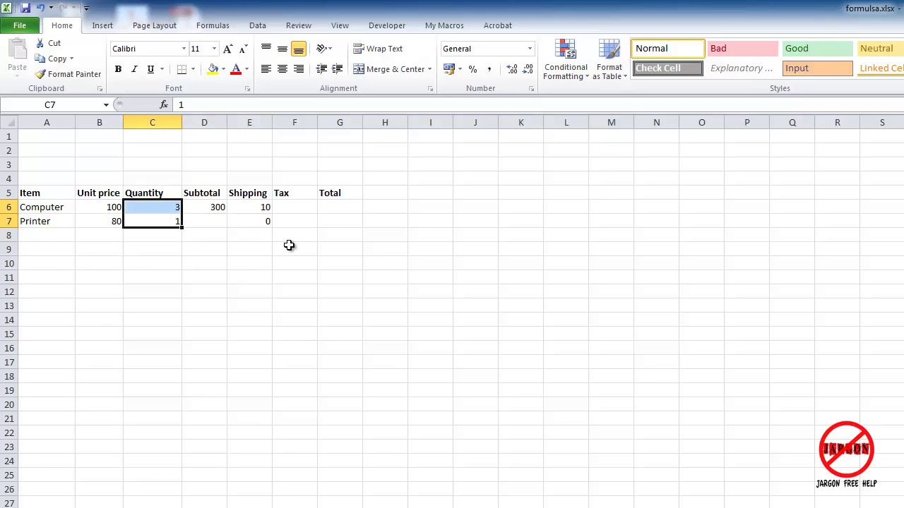
left_click(173, 207)
type("2")
key("Return")
key("Up")
key("Right")
key("Right")
key("Right")
key("Left")
key("Left")
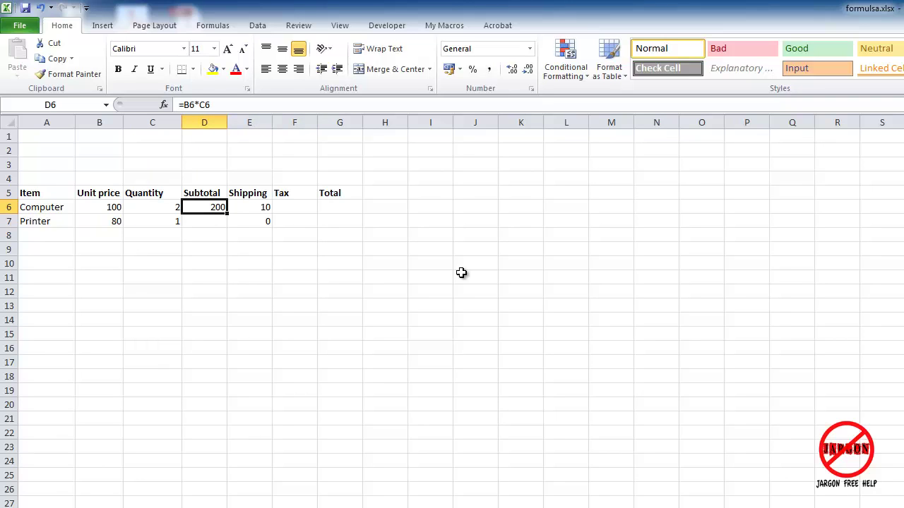
key("Right")
key("Right")
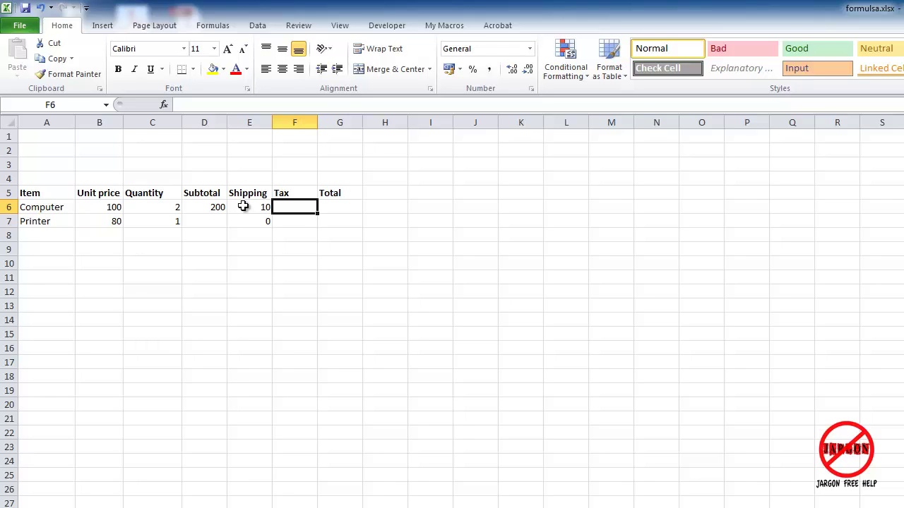
Enter =D6+E6*10% in the Computer Tax cell F6, giving 201.
type("=")
key("Left")
key("Left")
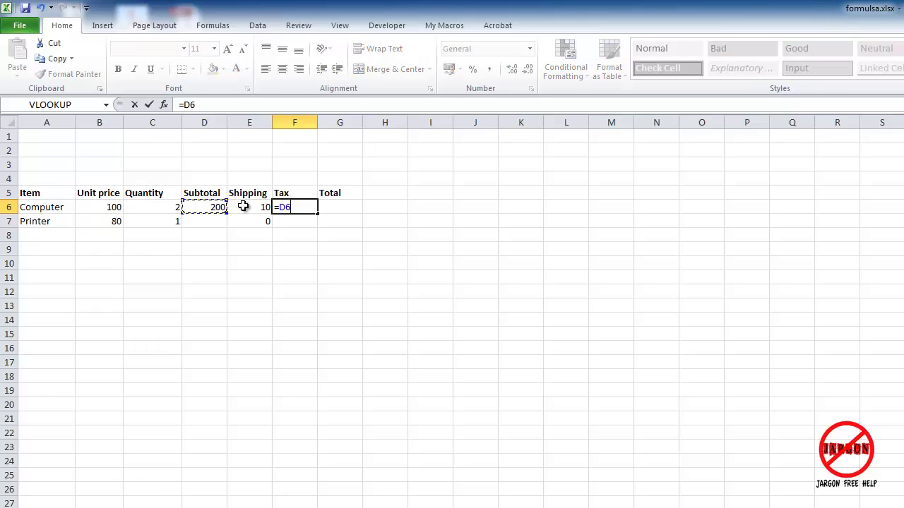
type("+")
key("Left")
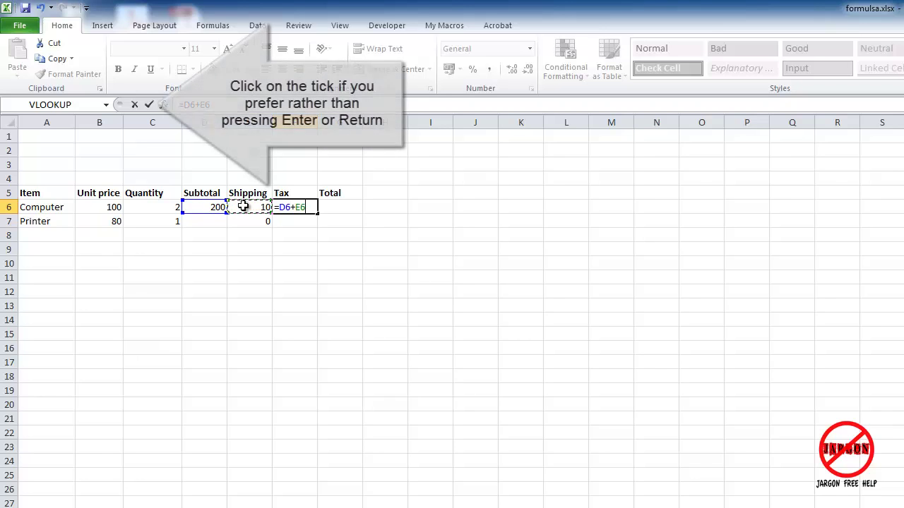
type("*10%")
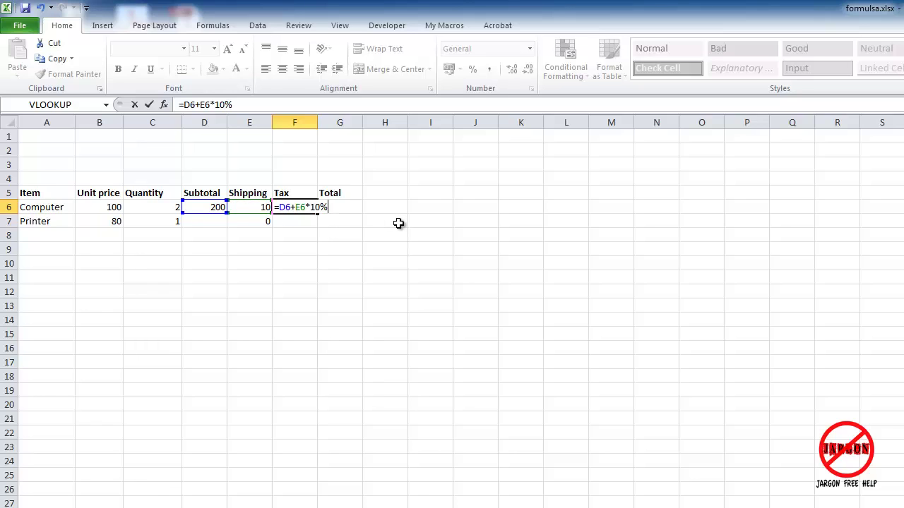
key("Return")
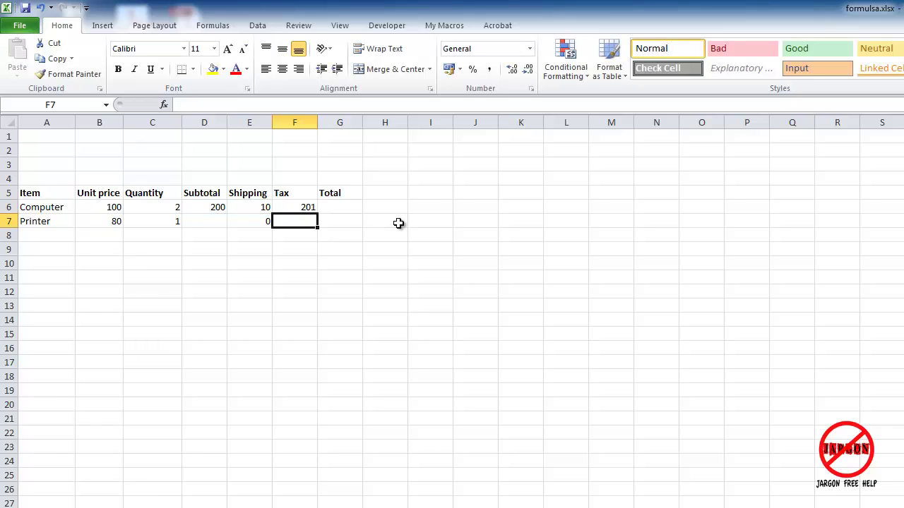
Add parentheses to the F6 tax formula so the Computer Tax shows 21.
key("Up")
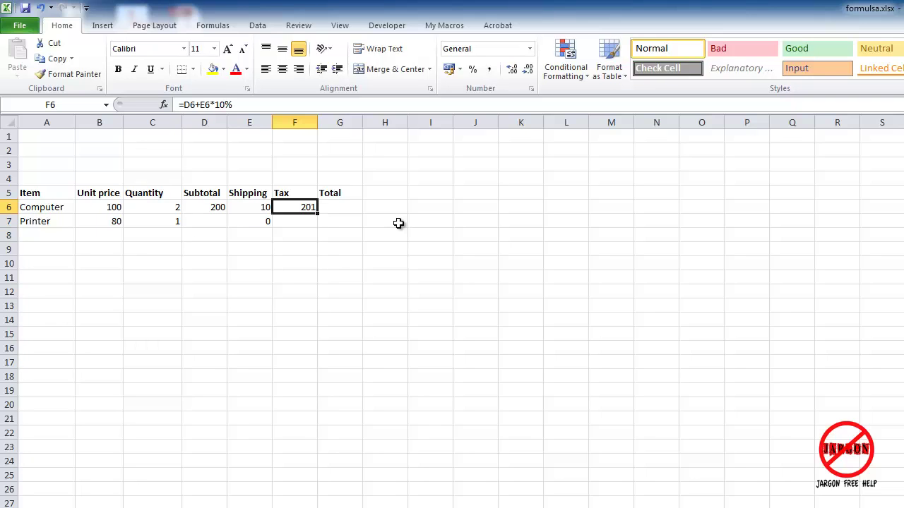
left_click(185, 105)
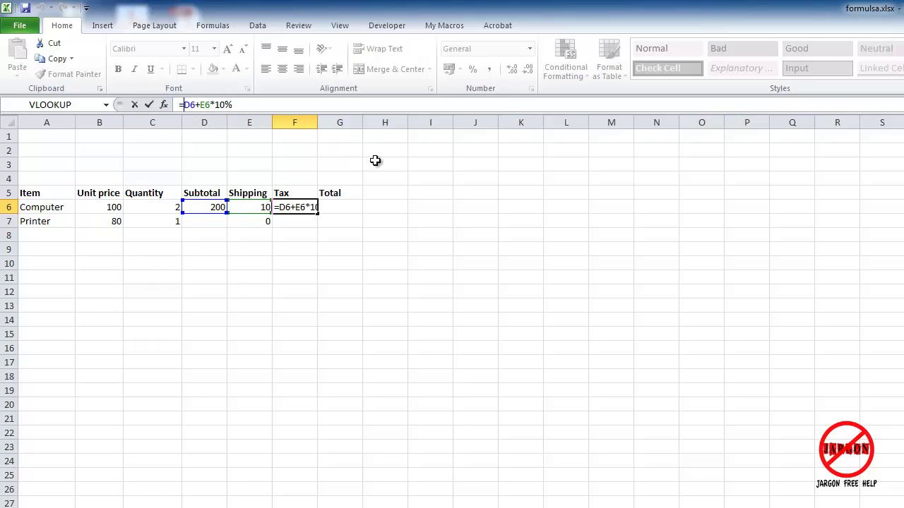
key("Escape")
double_click(298, 206)
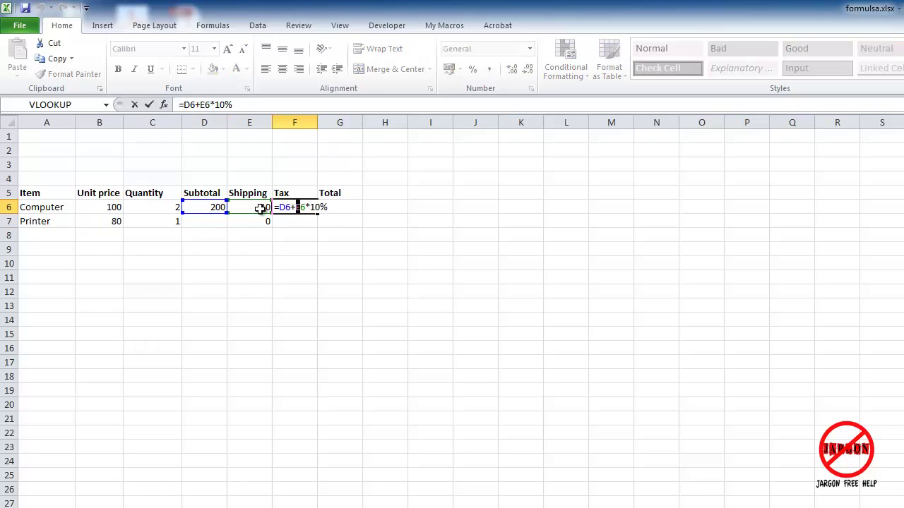
left_click(276, 206)
type("(")
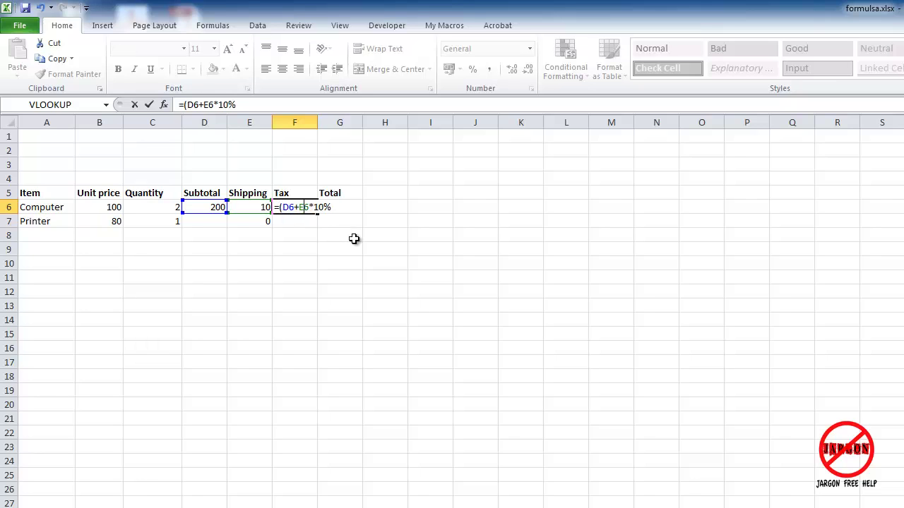
type(")")
key("Return")
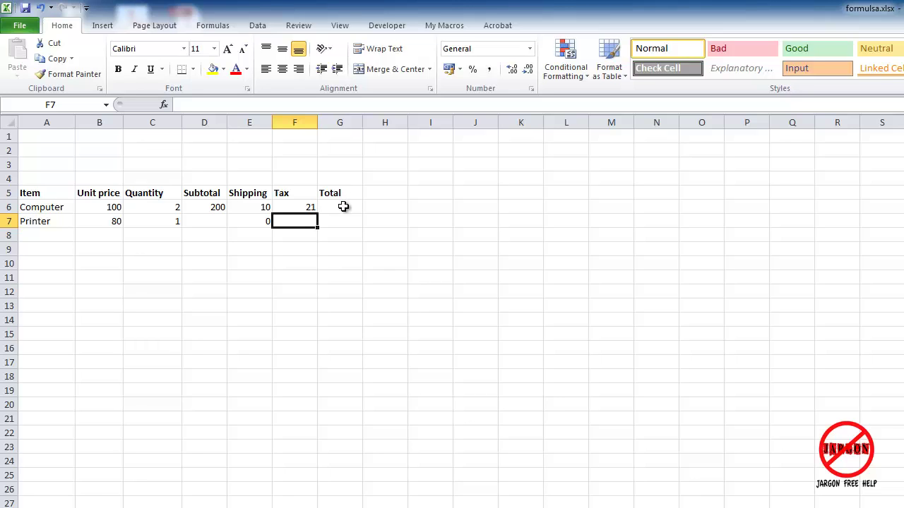
left_click(343, 206)
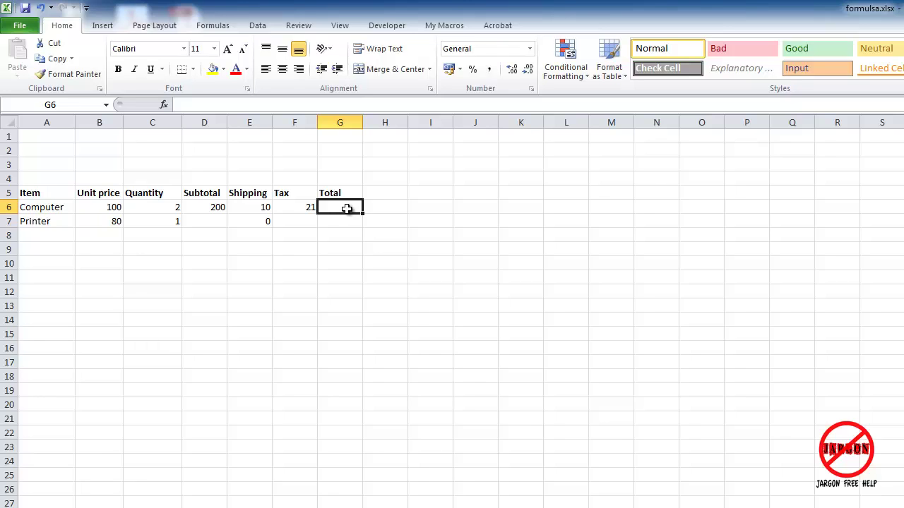
Enter =D6+E6+F6 in the Computer Total cell G6, showing 231.
type("=")
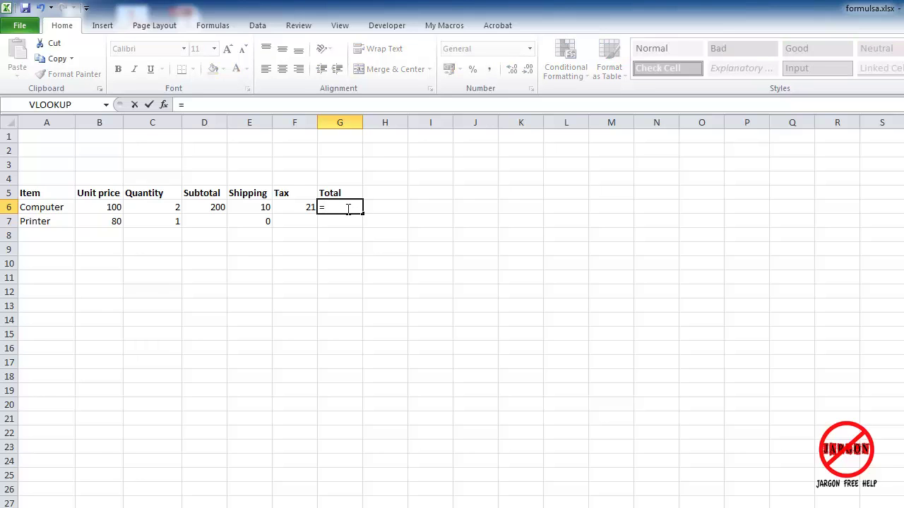
key("Left")
key("Left")
key("Left")
type("+")
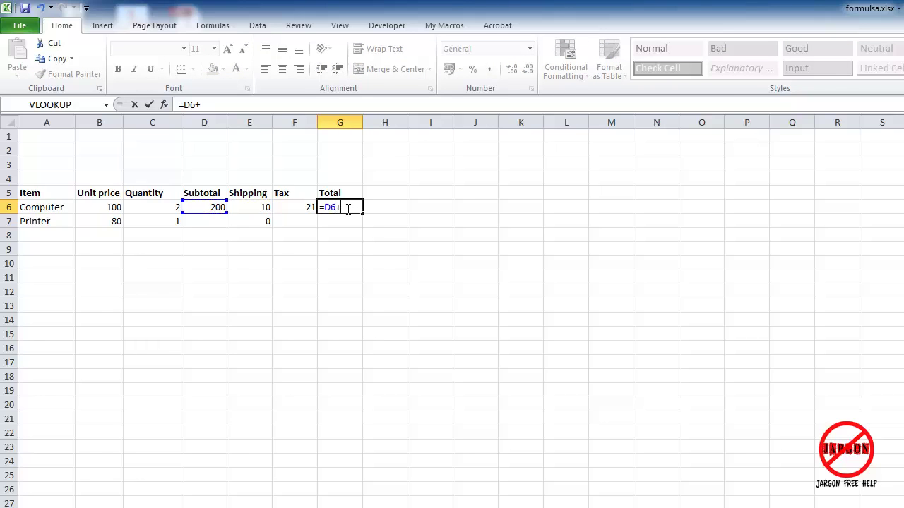
left_click(253, 210)
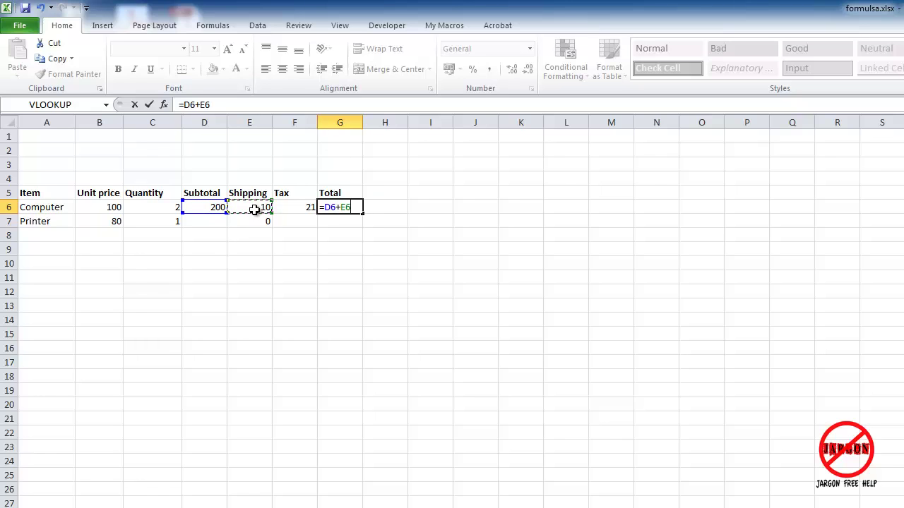
type("+f")
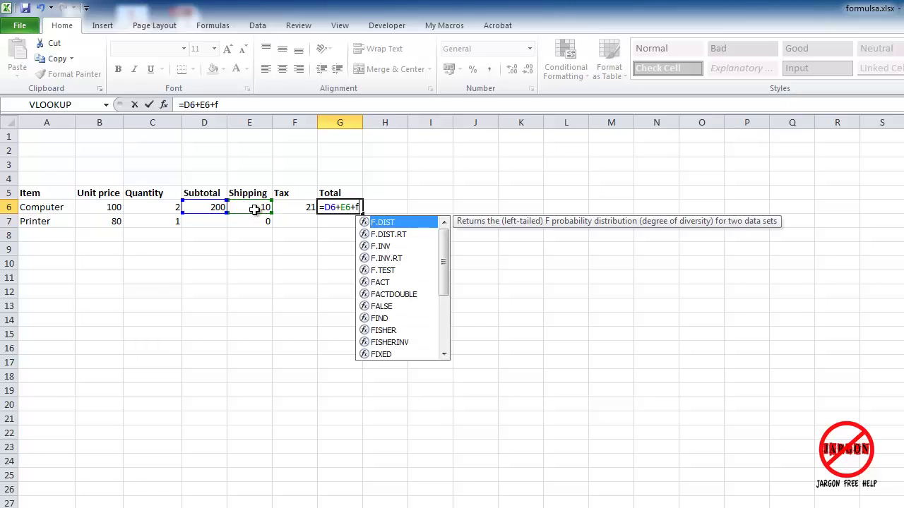
type("6")
key("Return")
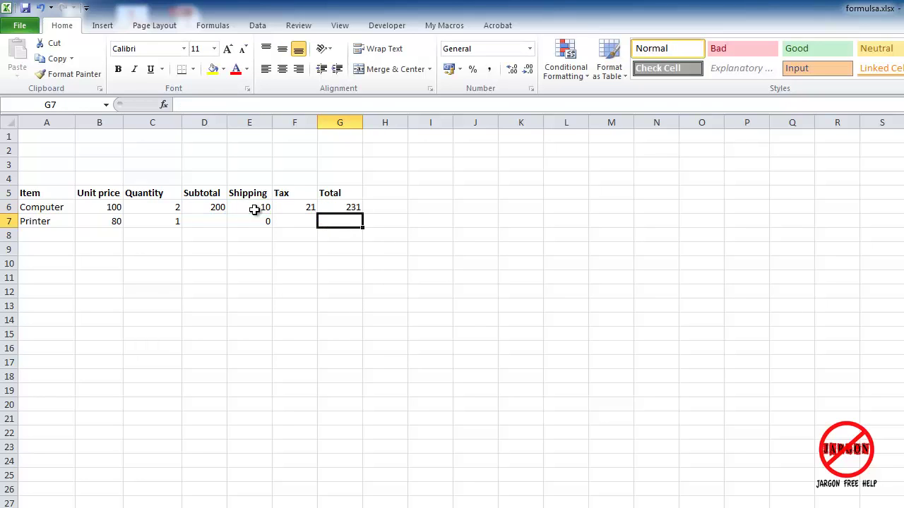
left_click(350, 208)
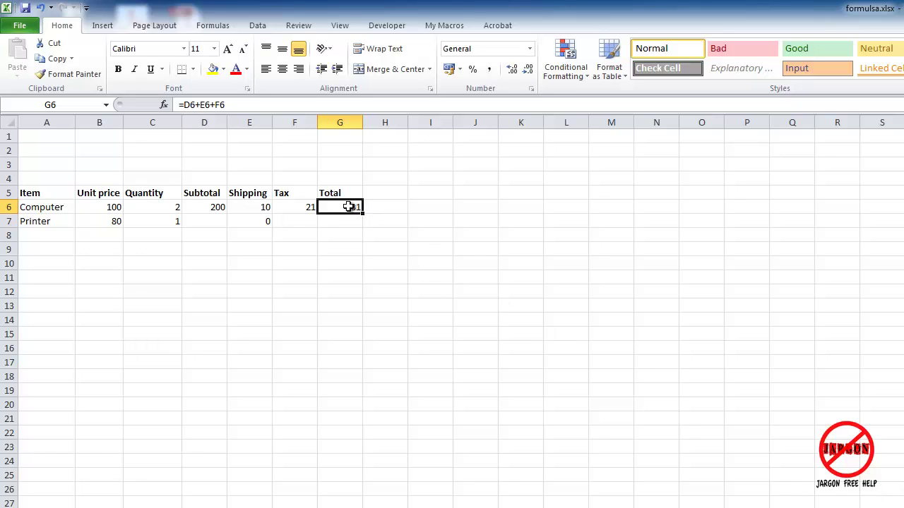
Replace G6's formula with an AutoSum =SUM(D6:F6), still showing 231.
key("Delete")
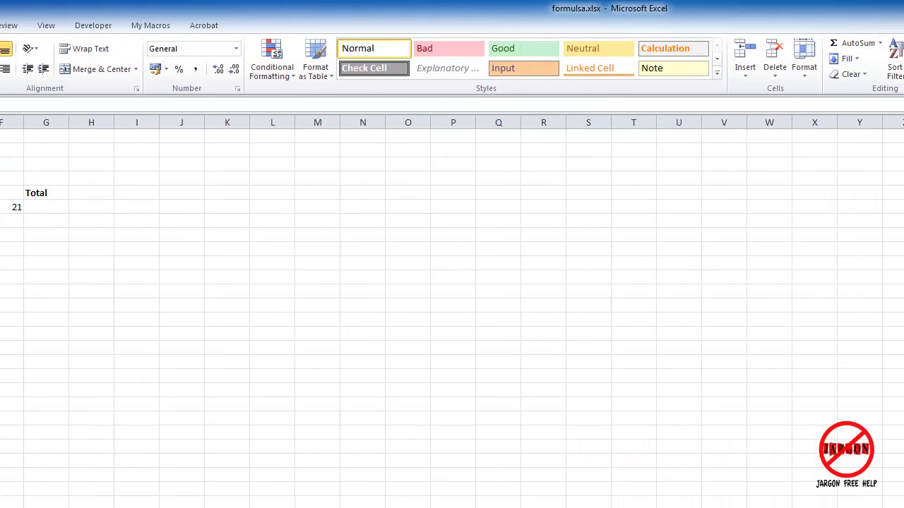
left_click(856, 46)
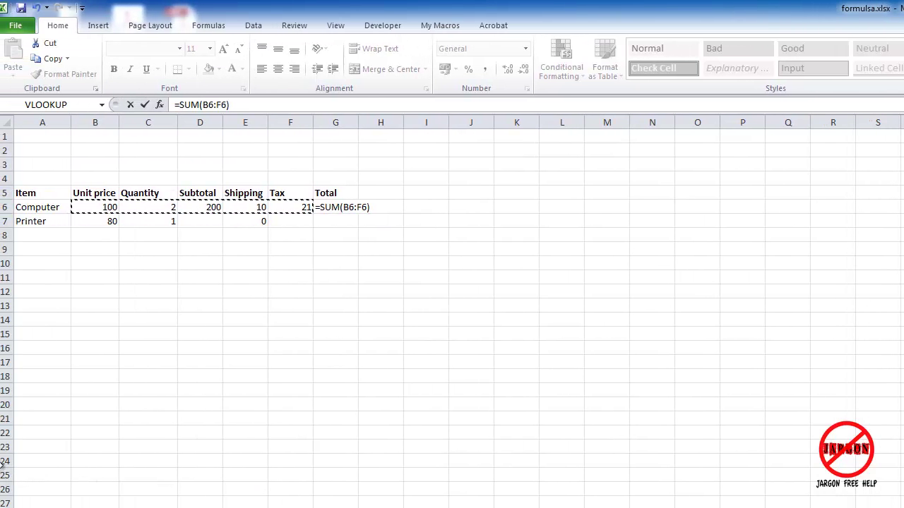
left_click(210, 208)
left_click_drag(211, 208, 292, 202)
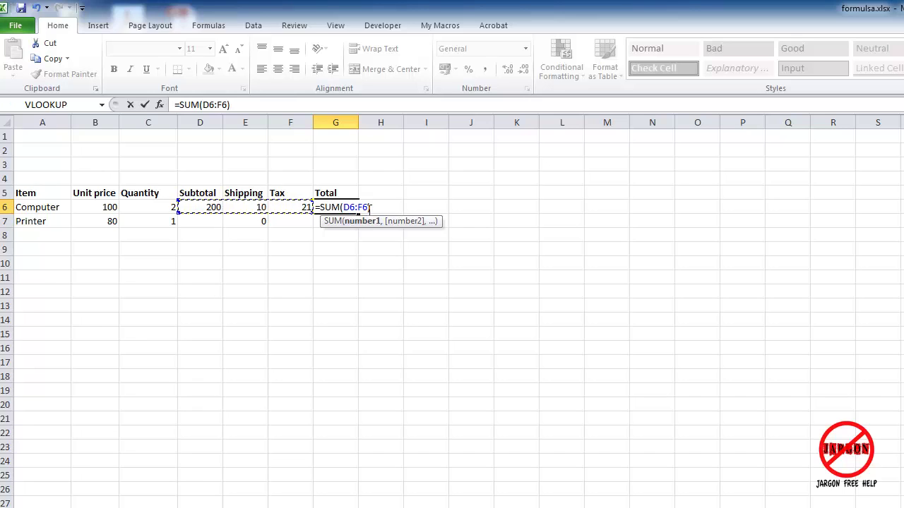
key("Return")
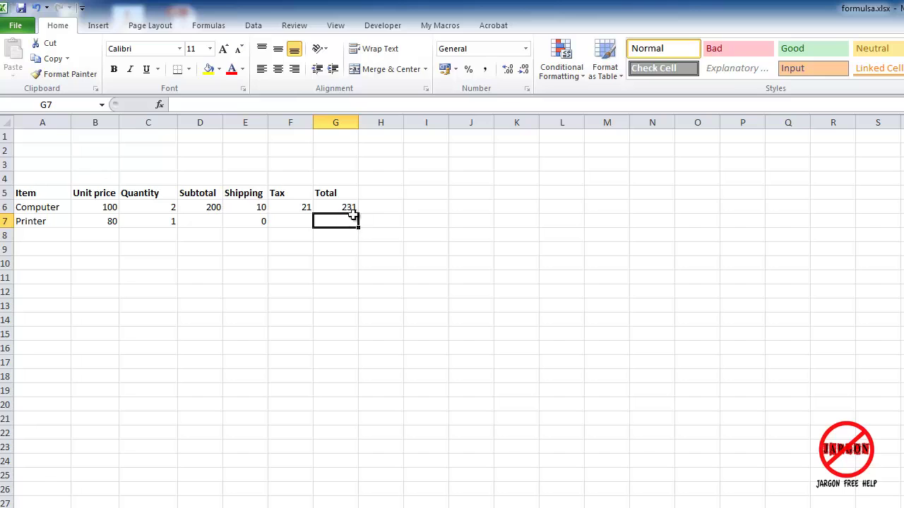
Enter =G6-(G6*10%) in H6 to show the 10%-discounted total 207.9.
left_click(384, 203)
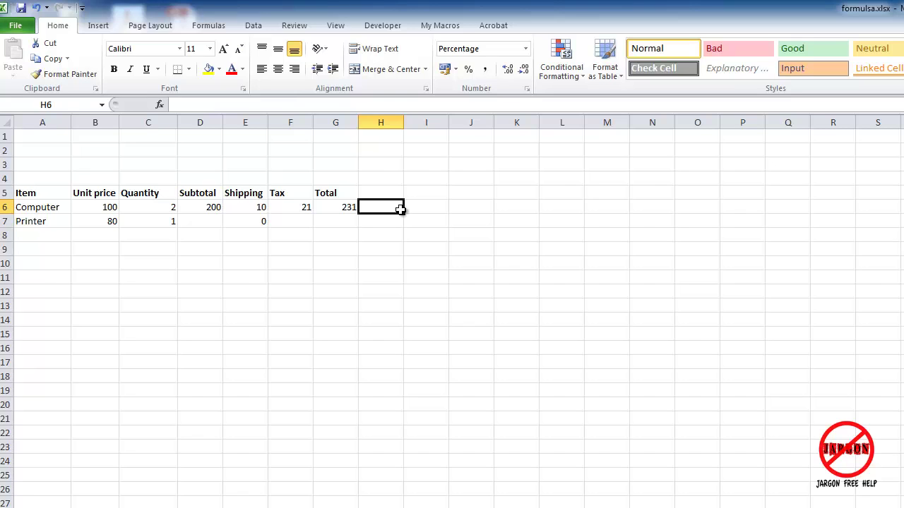
type("=")
key("Left")
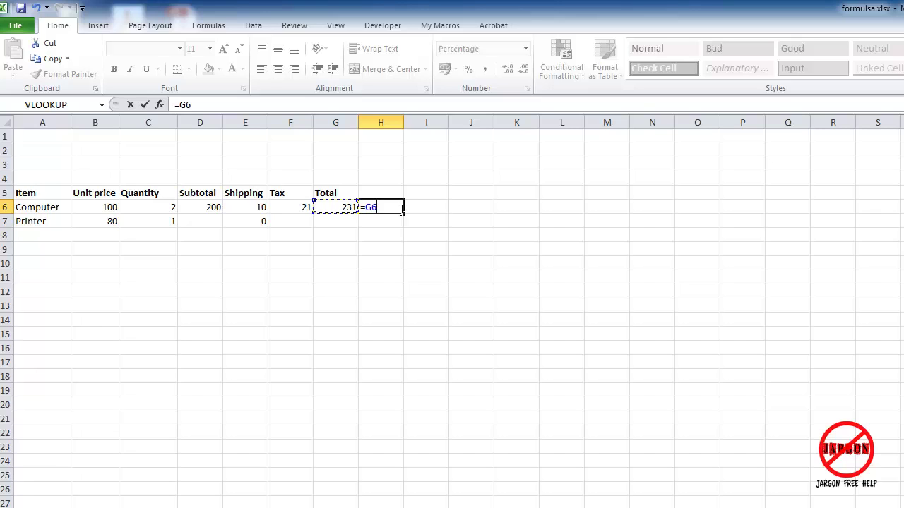
type("-(")
key("Left")
type("*10%")
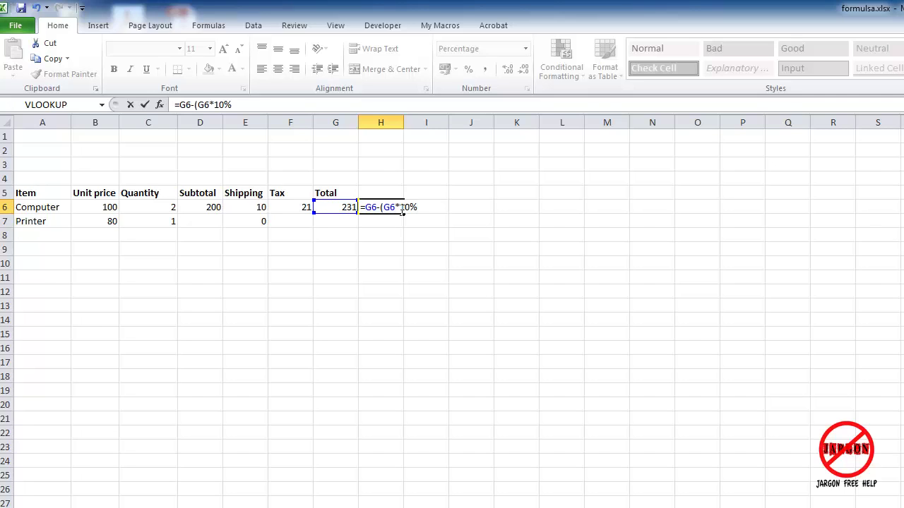
type(")")
key("ctrl+Return")
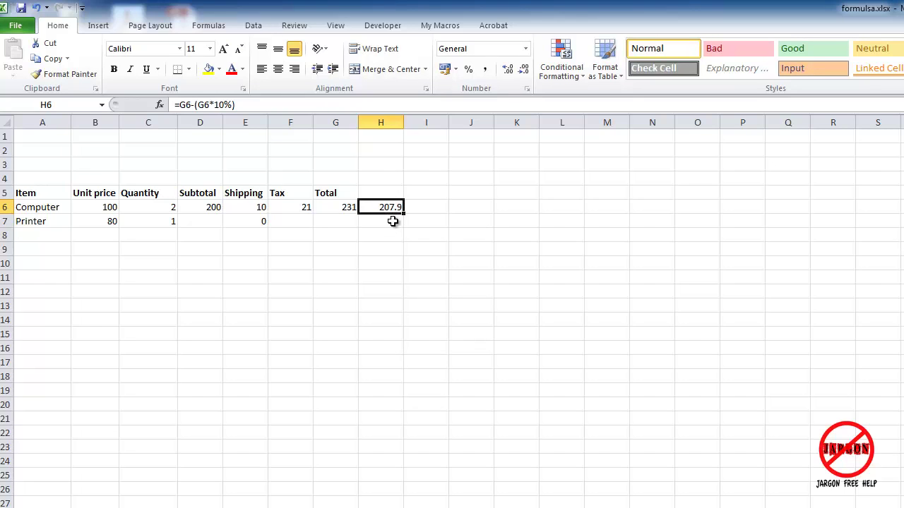
Fill the Subtotal, Tax, Total and discount formulas down to the Printer row 7.
left_click(198, 206)
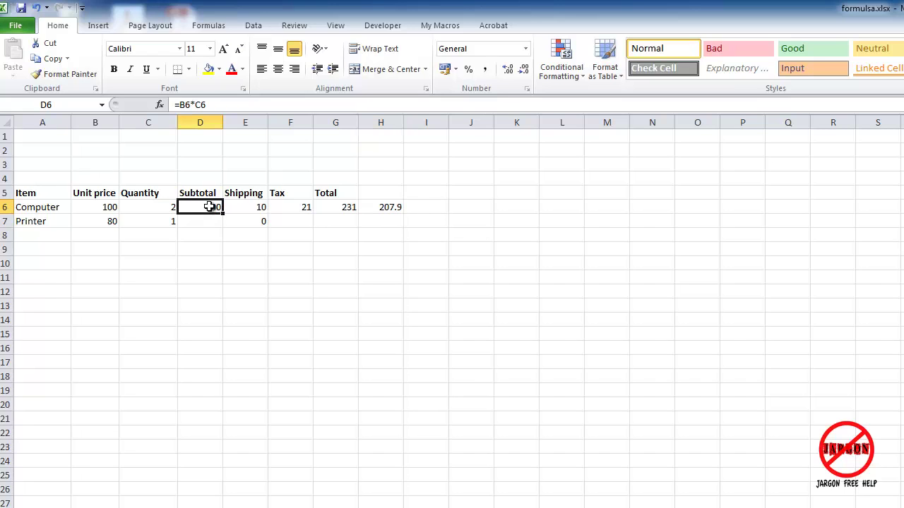
left_click_drag(222, 212, 219, 231)
left_click(308, 209)
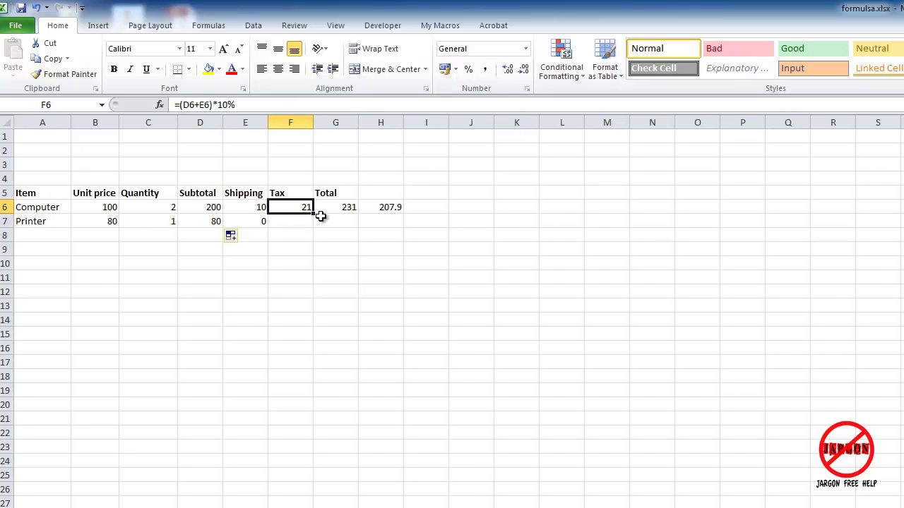
left_click_drag(312, 214, 358, 224)
left_click(349, 209)
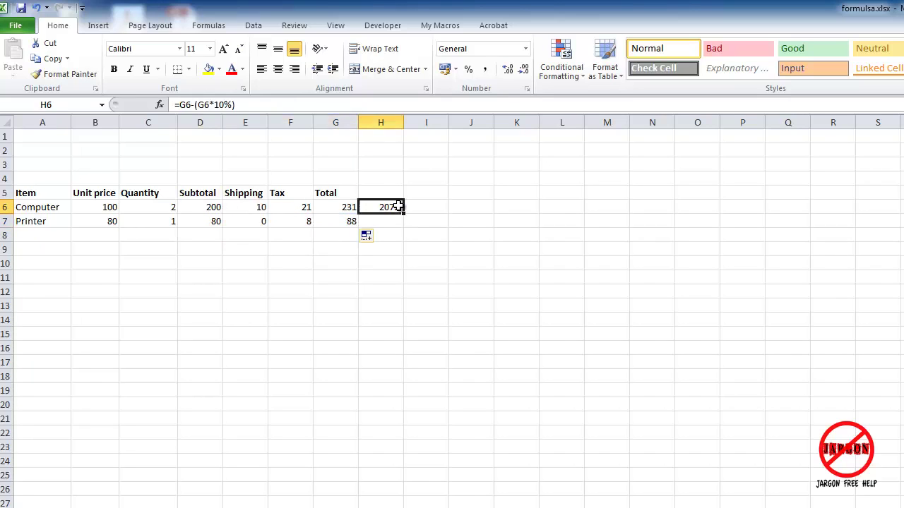
left_click_drag(403, 212, 406, 225)
Review the copied Printer-row formulas from H7 back to D7.
left_click(381, 222)
left_click(350, 221)
left_click(284, 222)
left_click(250, 221)
left_click(206, 221)
left_click(338, 250)
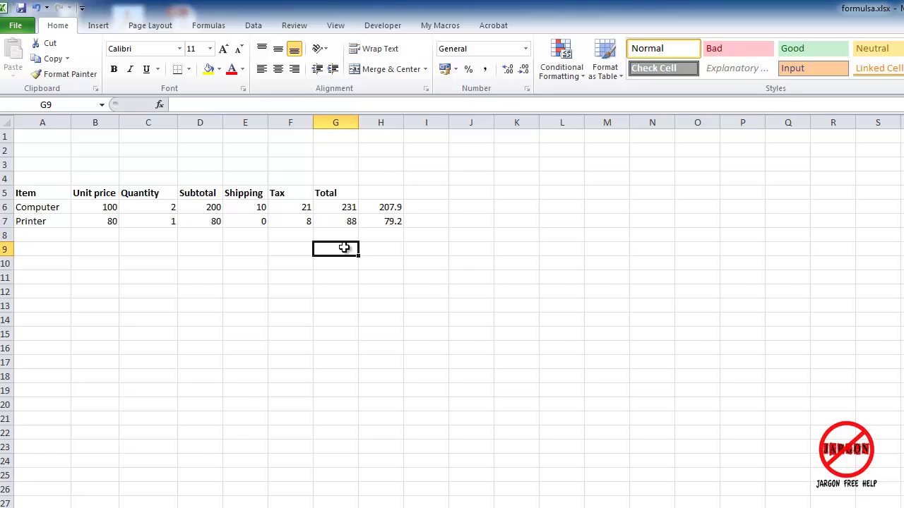
Enter =(G6+G7)/2 in G9 to average the two totals, giving 159.5.
type("=(")
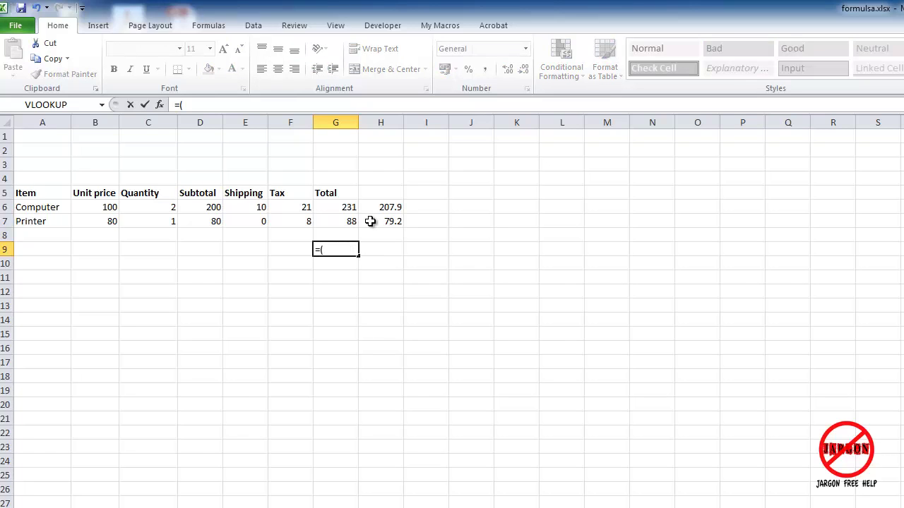
left_click(332, 206)
type("+")
left_click(325, 221)
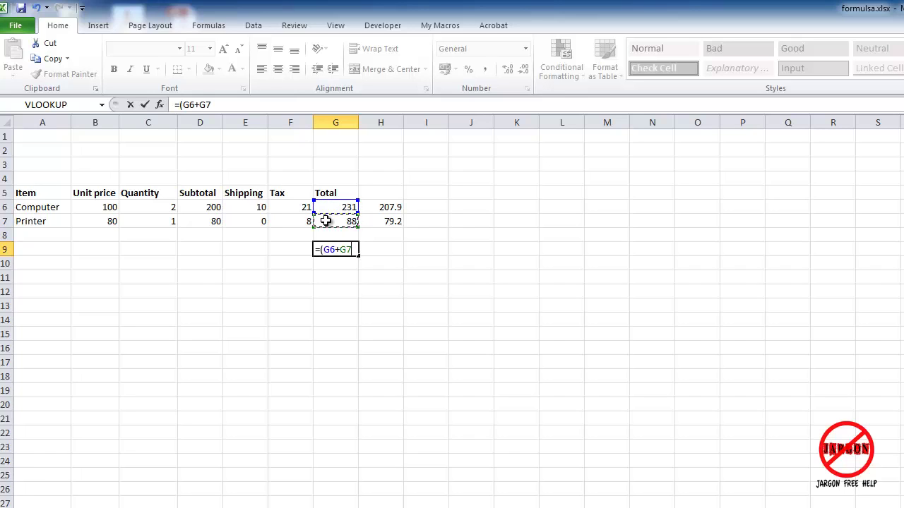
type(")/2")
key("Return")
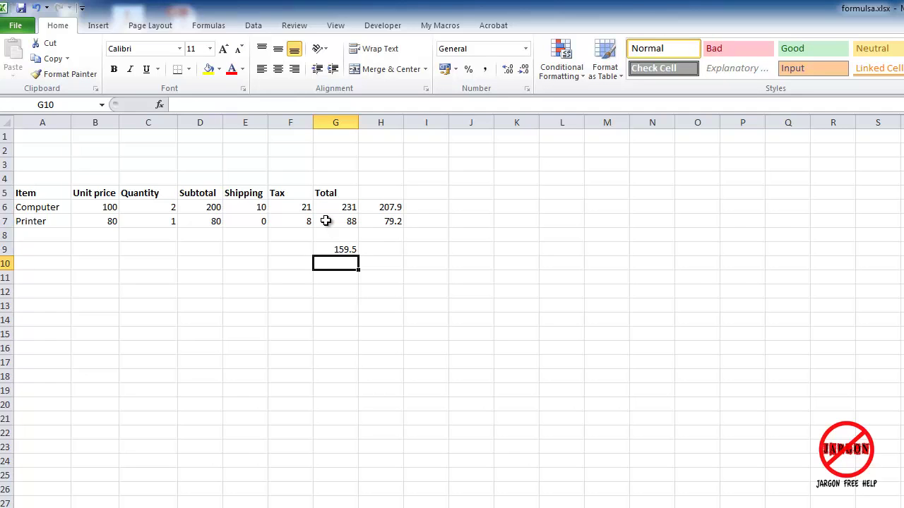